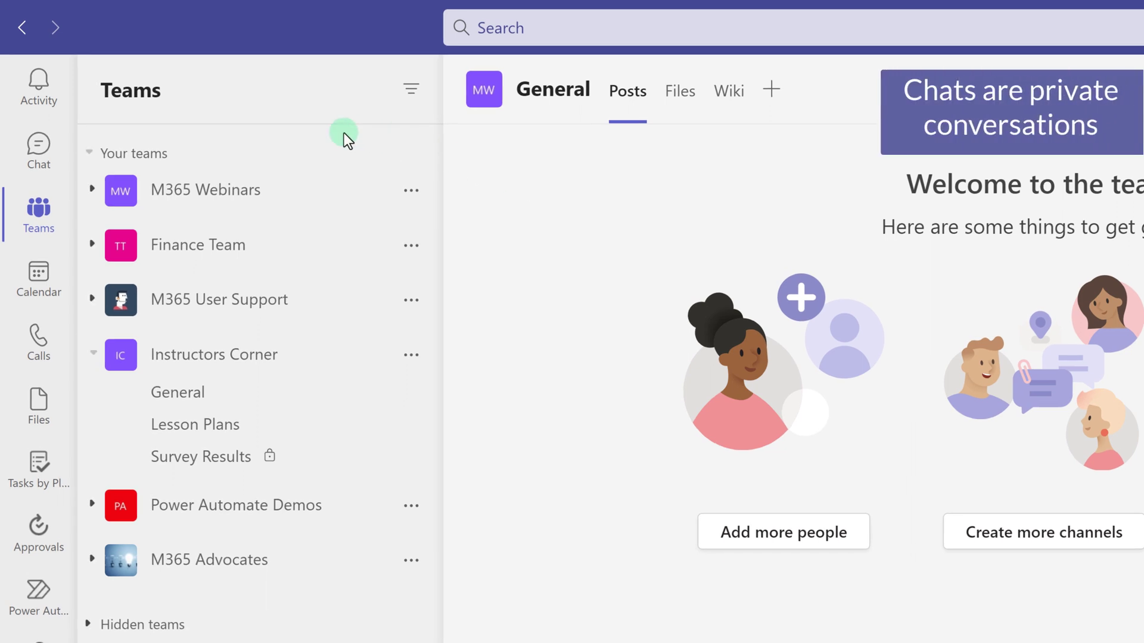
Open the chat list, showing the one-on-one conversation with Adele Vance.
click(38, 152)
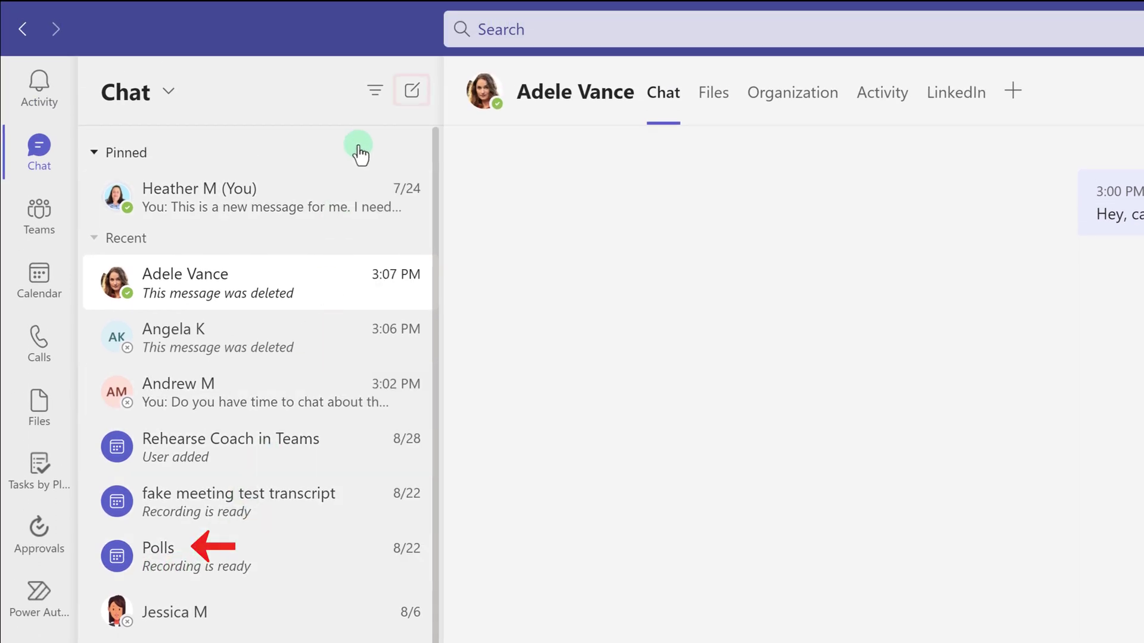
Start a new chat with Nestor Wilke and send him a question about the new SOP.
click(413, 91)
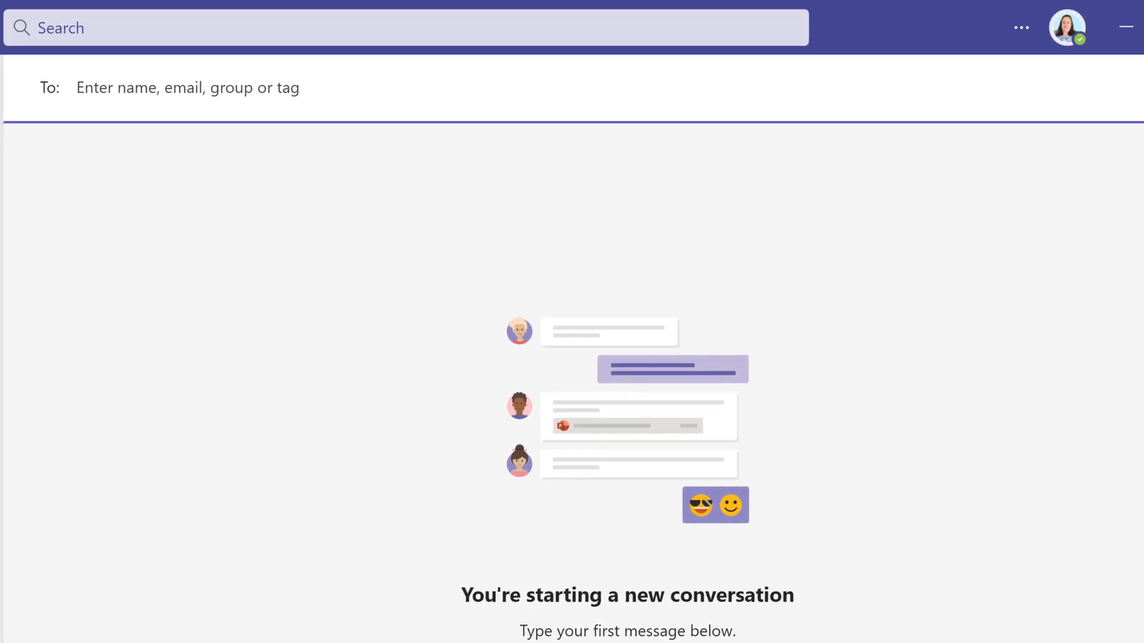
text(nestor)
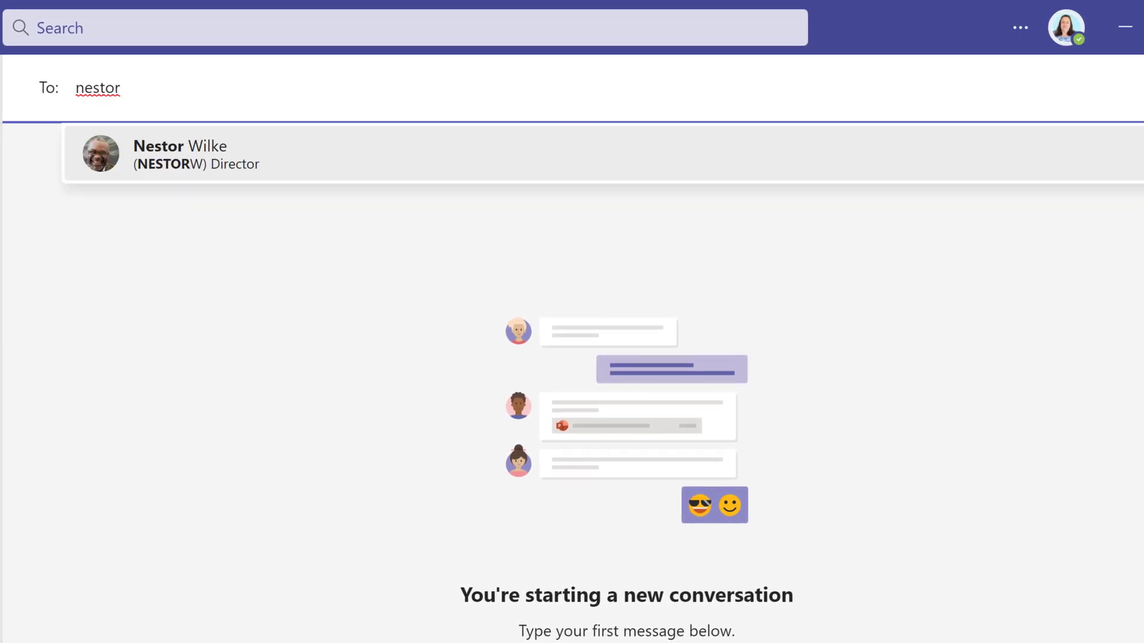
key(Return)
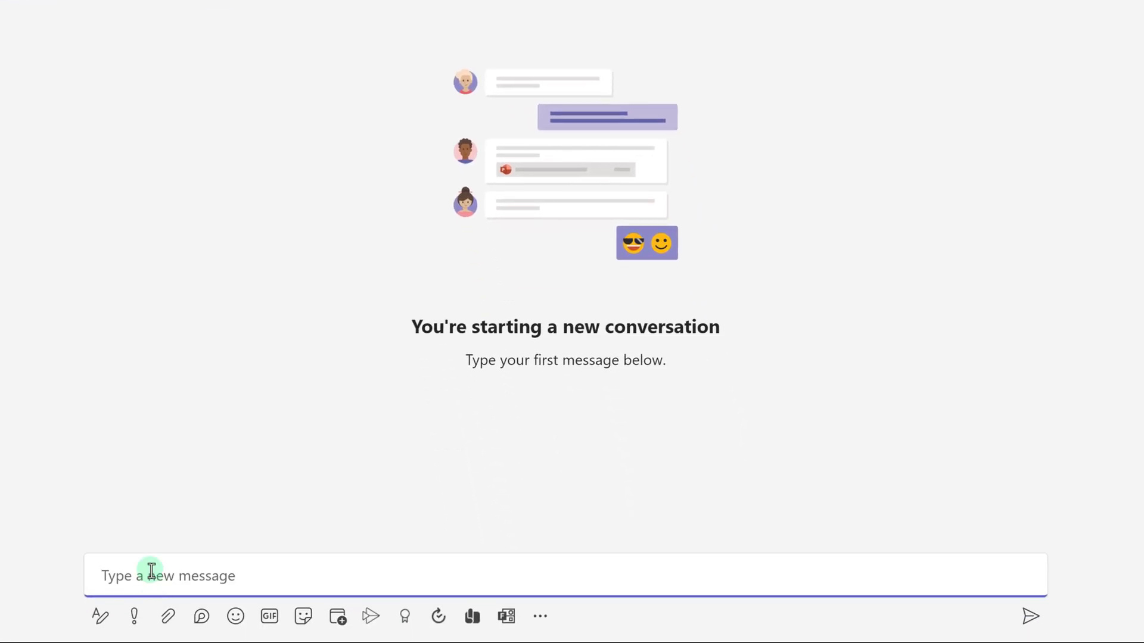
text(Hi Nestor)
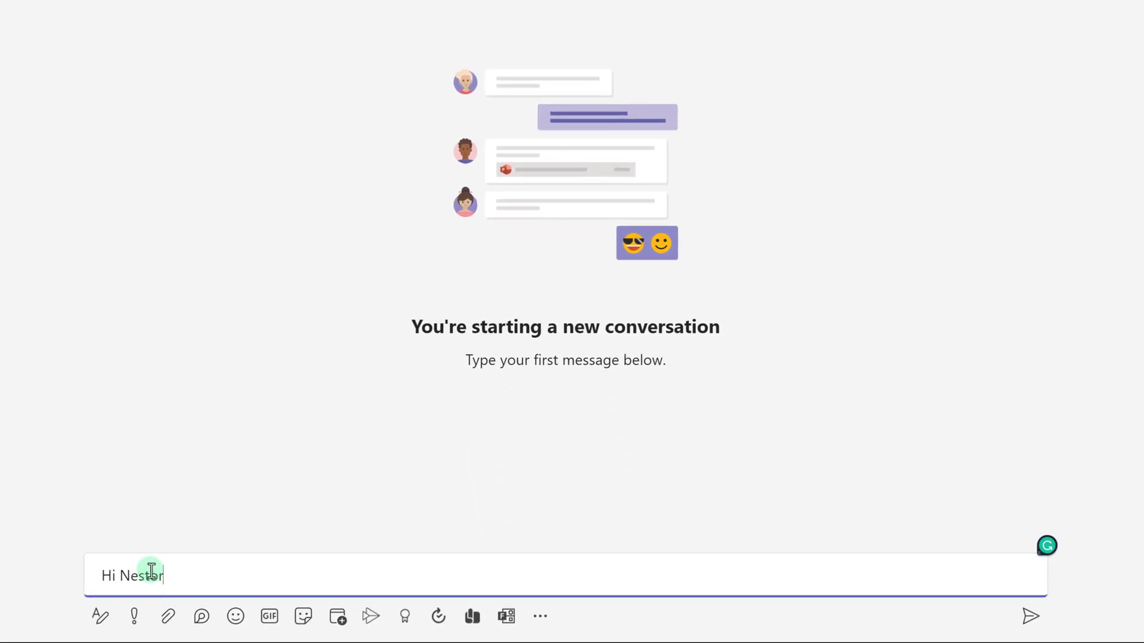
text(, do you have time to)
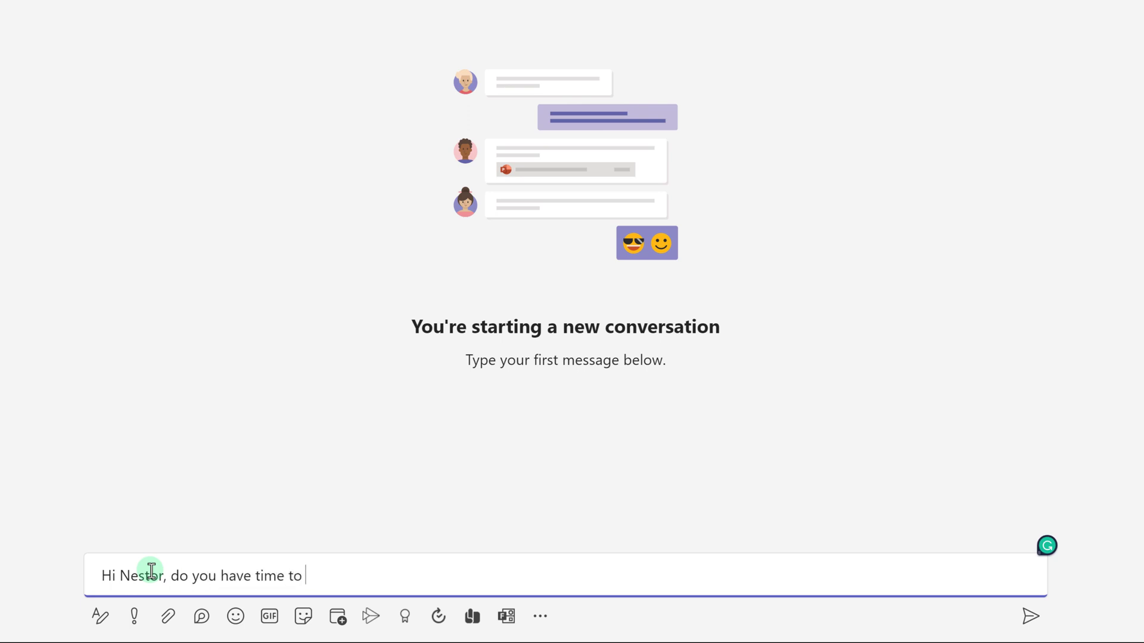
text(talk about the )
text(new SOP)
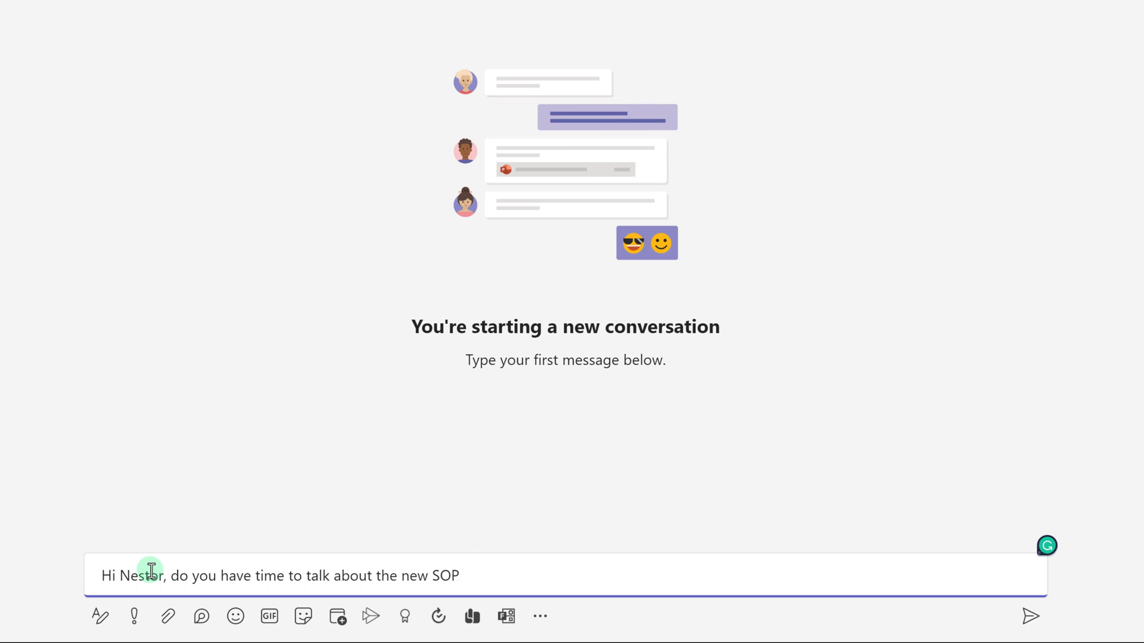
key(Return)
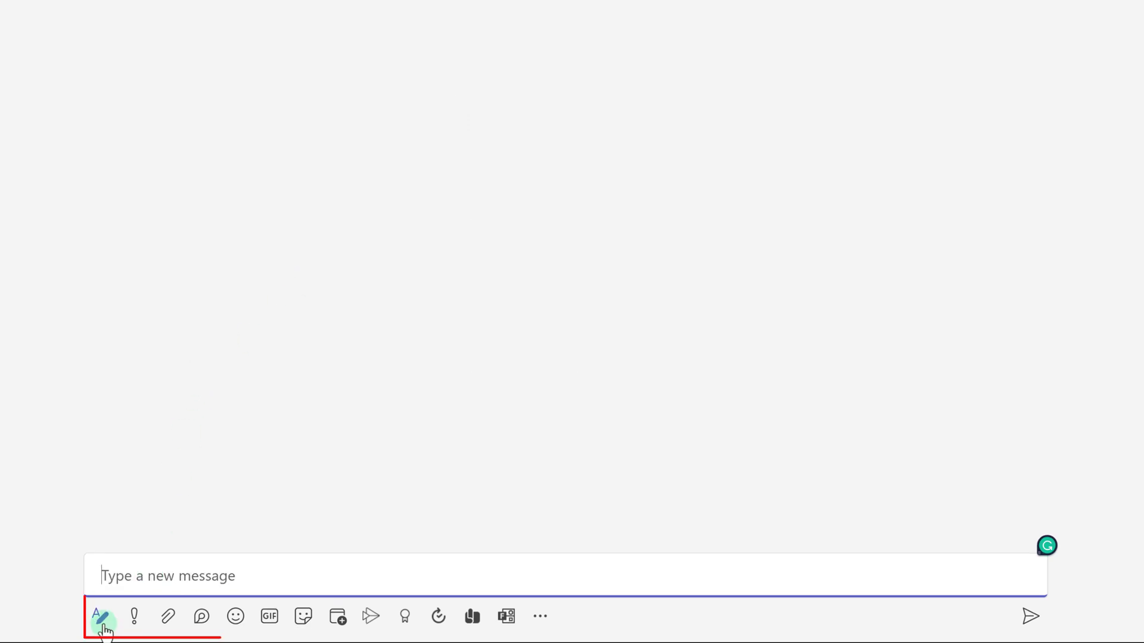
Send Nestor a follow-up message sharing the SOP.docx document link.
click(101, 618)
text(Here is a link to the document in question:)
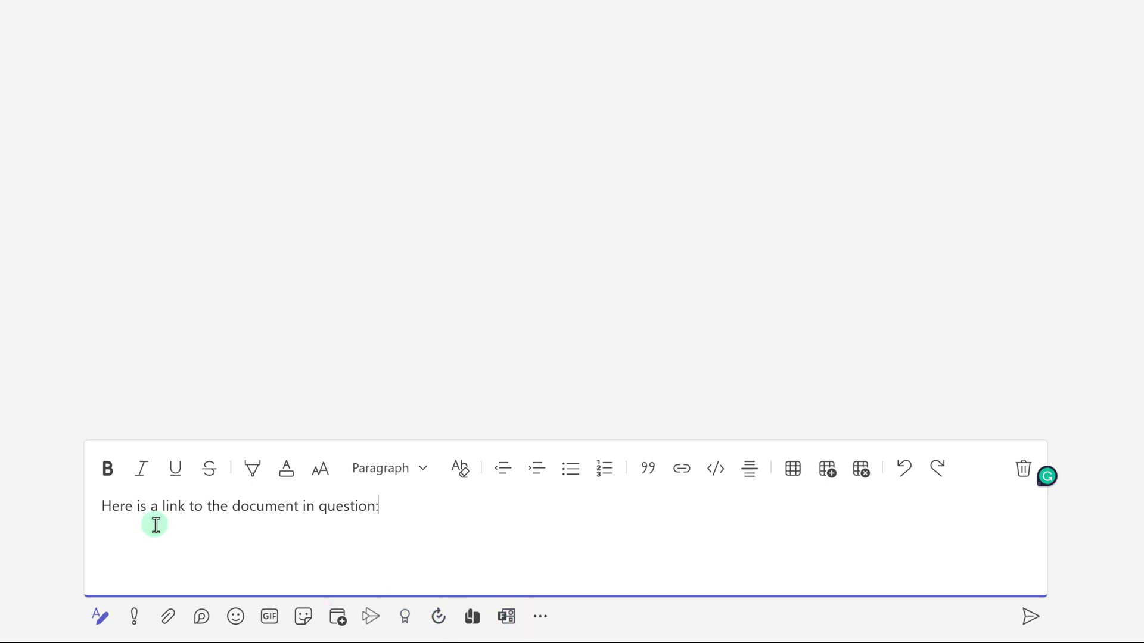
click(169, 620)
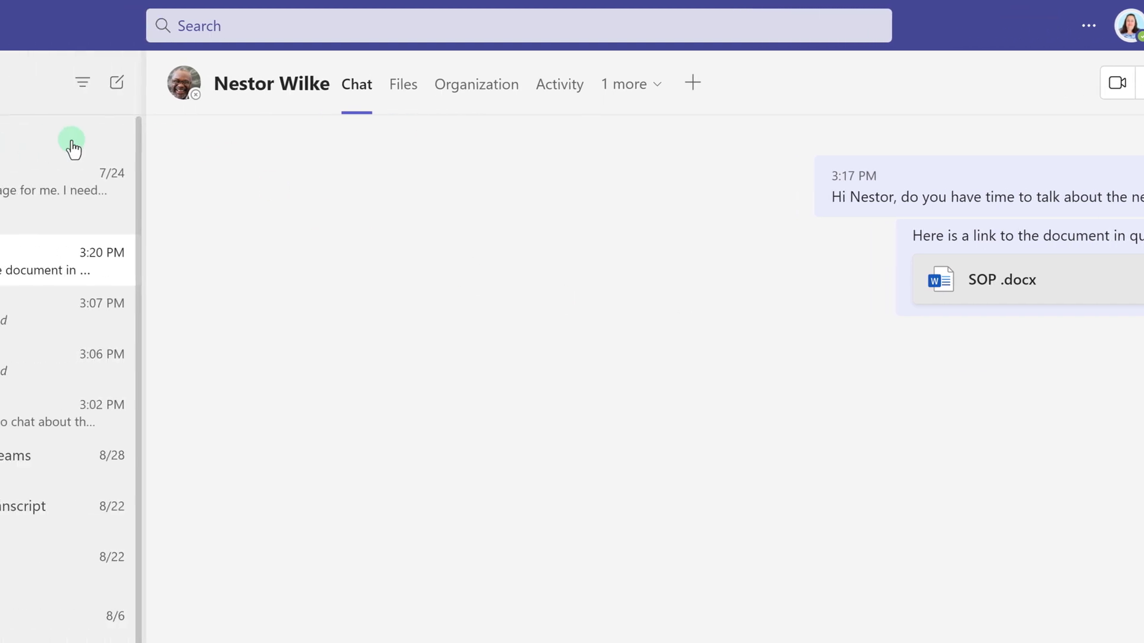
mouse_move(215, 311)
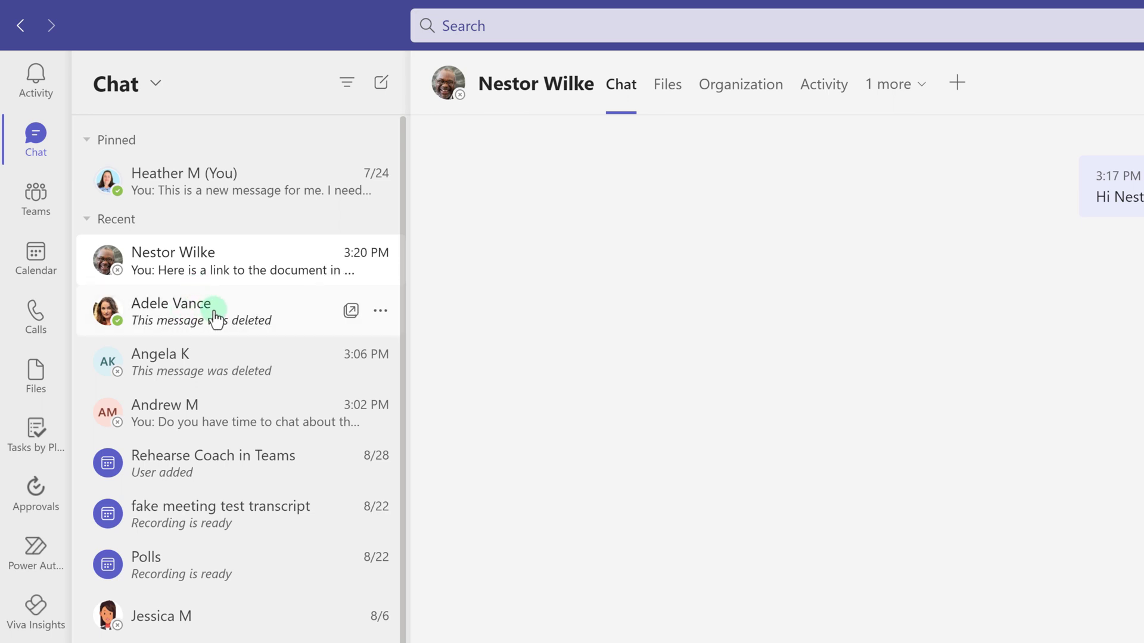
Pin Adele Vance's chat and open it to see her reply asking when you're free.
click(382, 317)
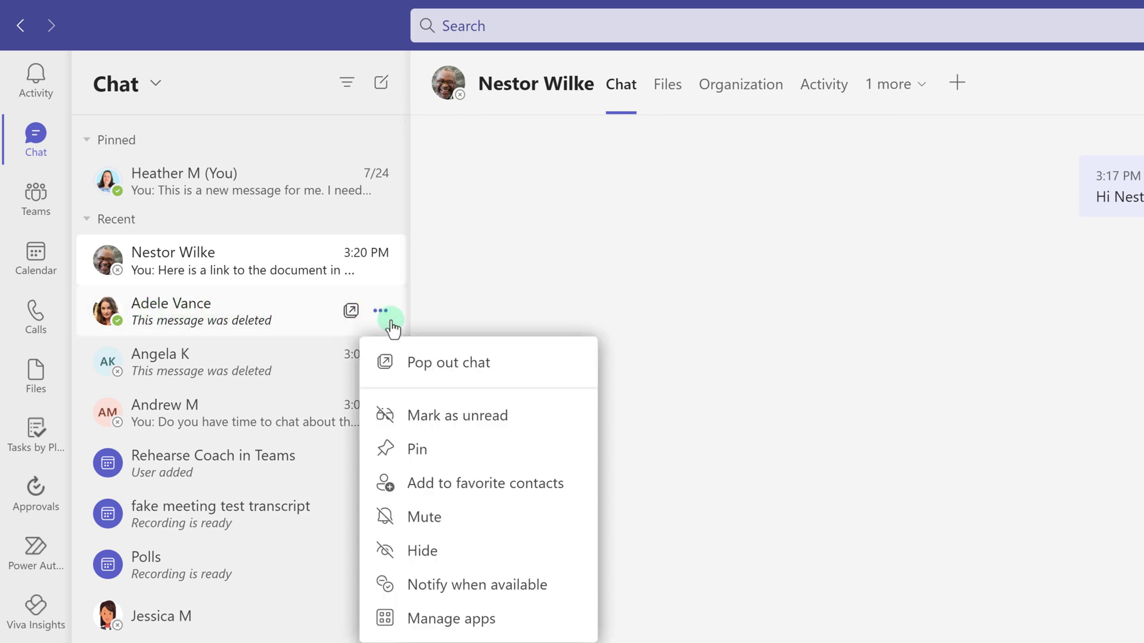
click(414, 452)
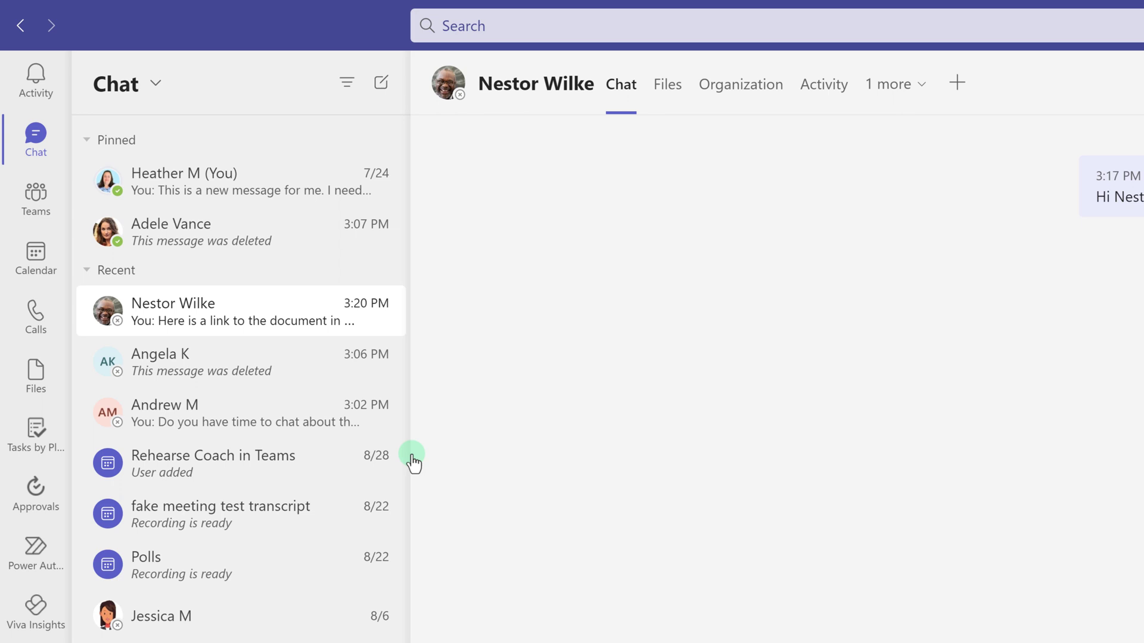
click(190, 242)
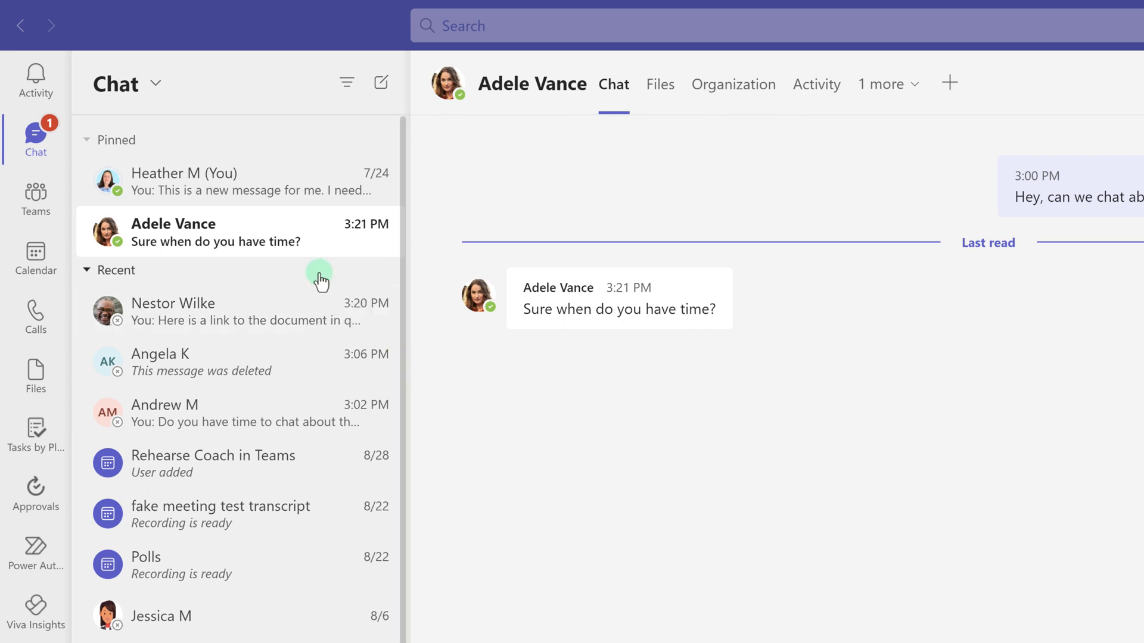
mouse_move(242, 231)
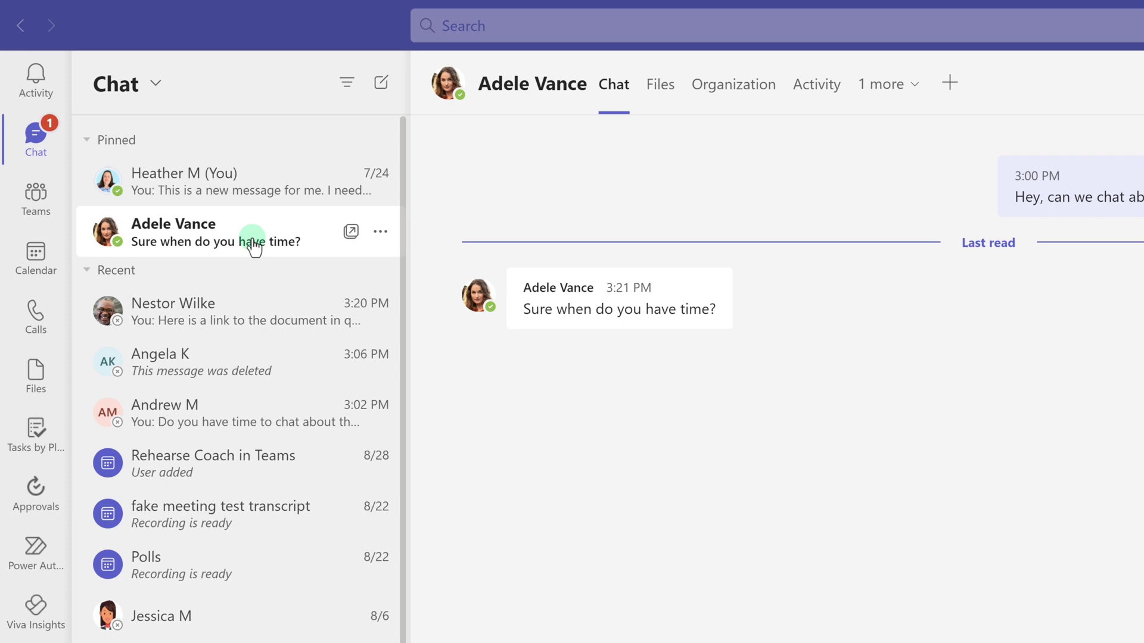
Pop Adele Vance's chat into its own window and drag it toward the screen centre.
click(352, 233)
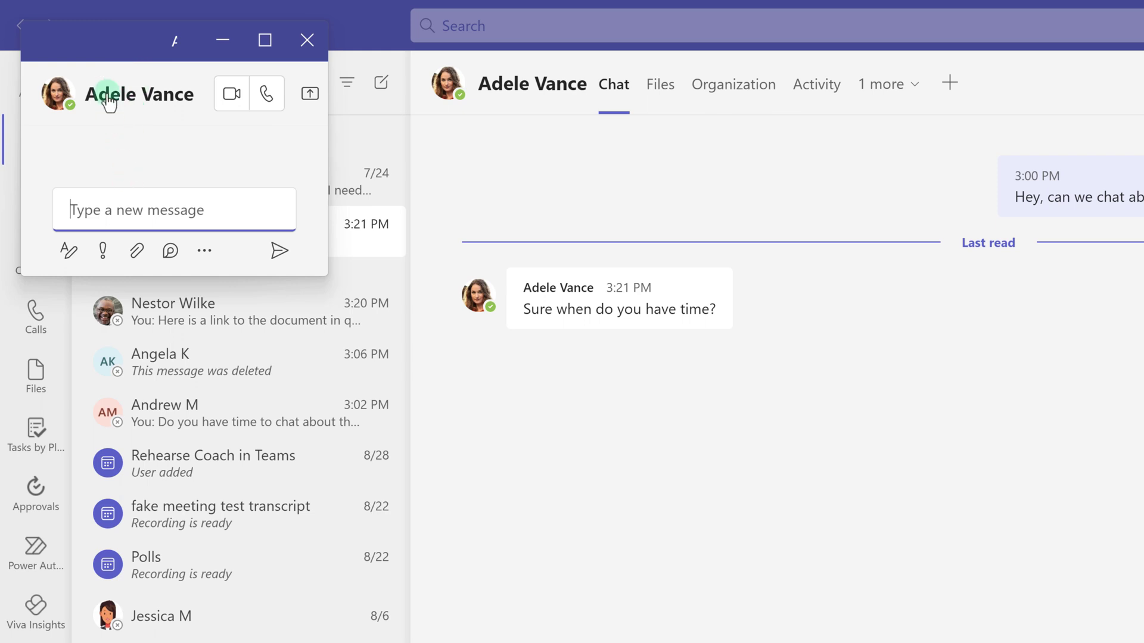
mouse_move(113, 41)
mouse_down()
mouse_move(370, 186)
mouse_move(982, 205)
mouse_up()
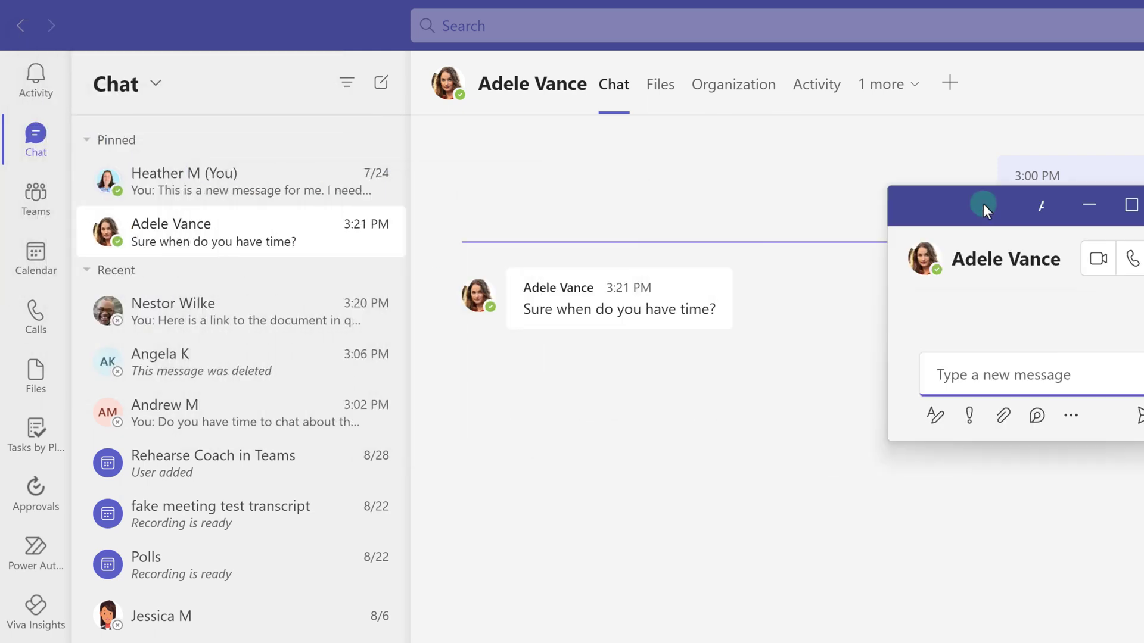
Start a group chat with Adele Vance and Andrew M, named Power Platform Conference.
click(385, 86)
text(adel)
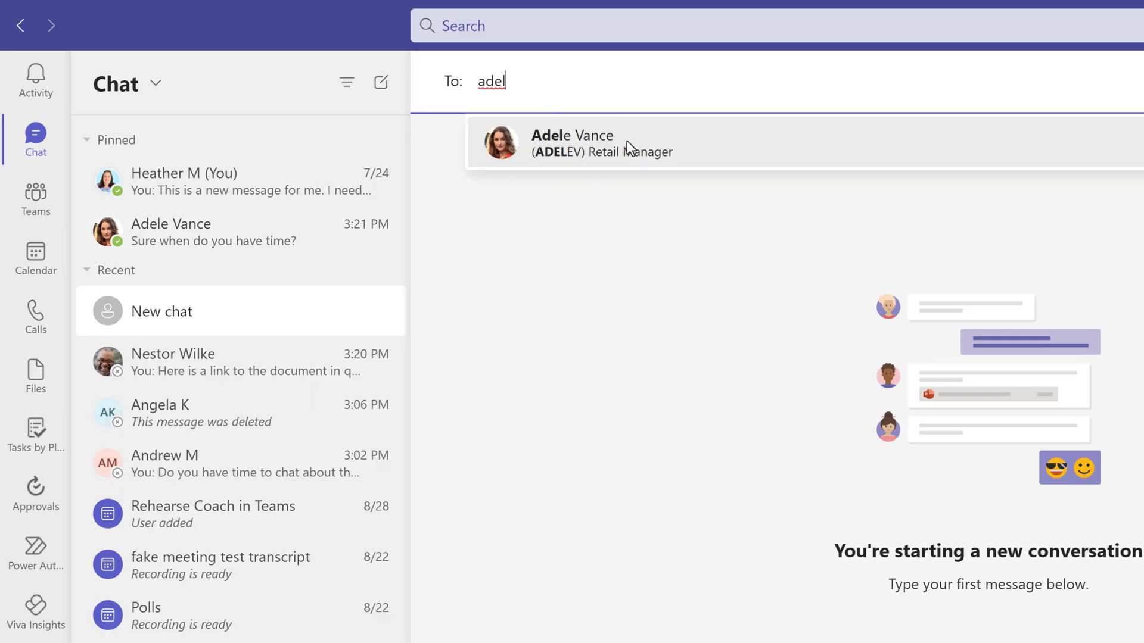
click(629, 148)
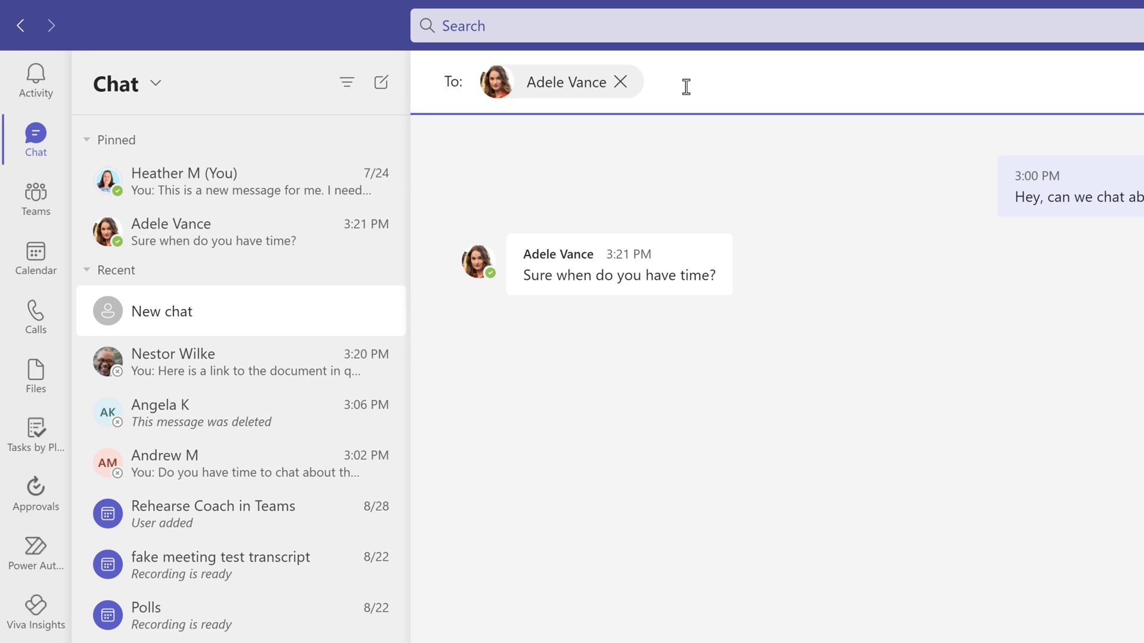
text(andrew)
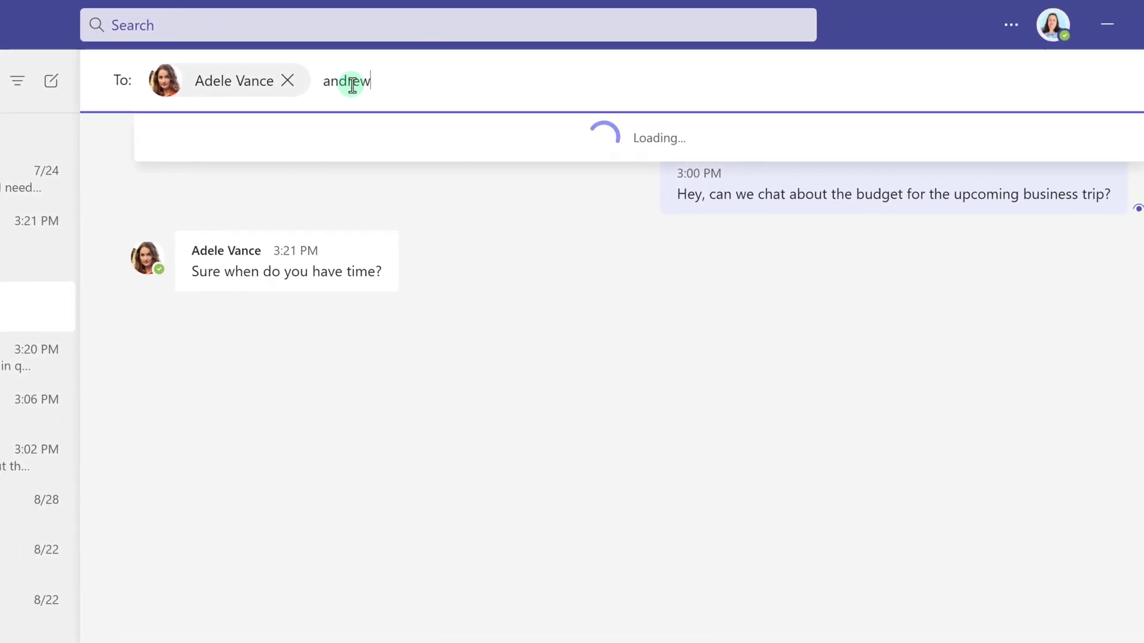
click(198, 144)
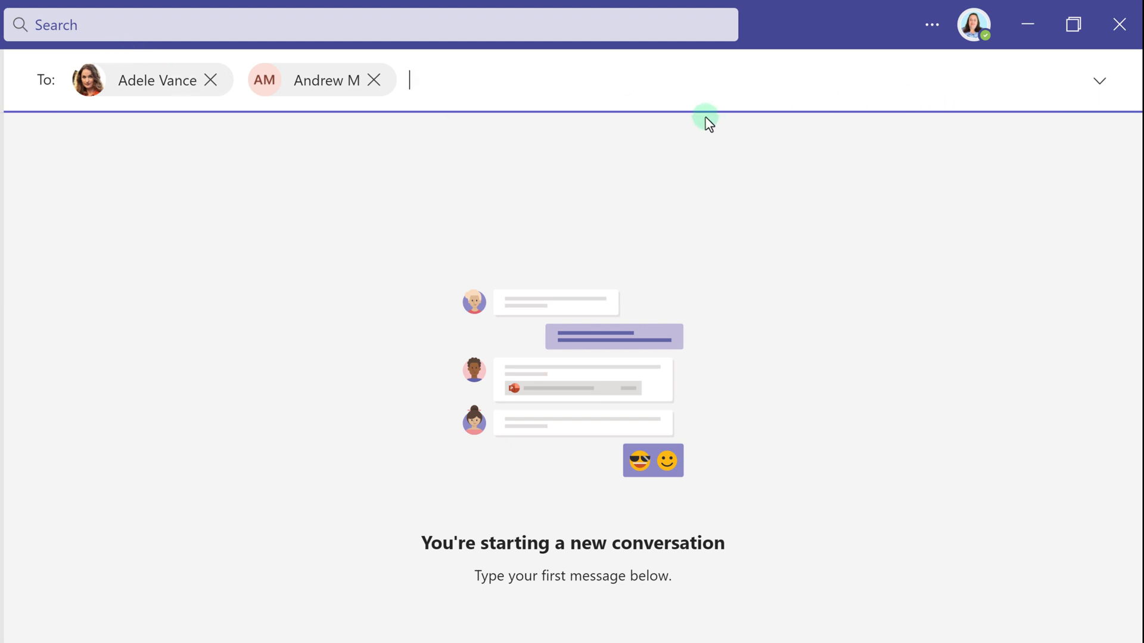
click(1102, 83)
text(Power Platform Conference)
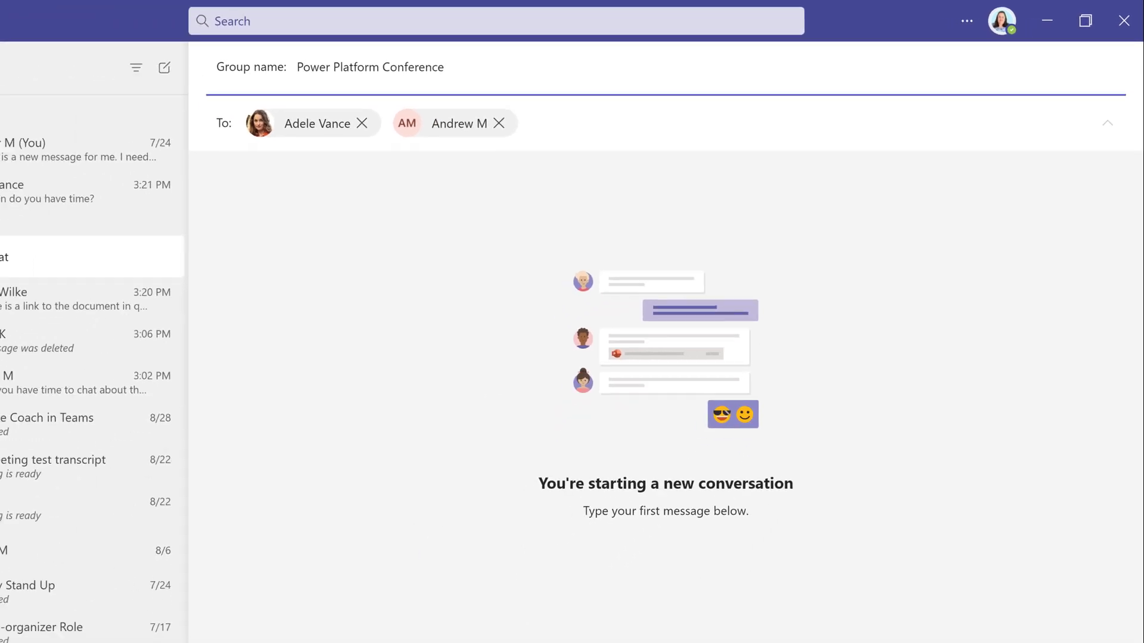
Post the first group message about adding Andrew and scheduling a meeting.
click(444, 598)
text(A)
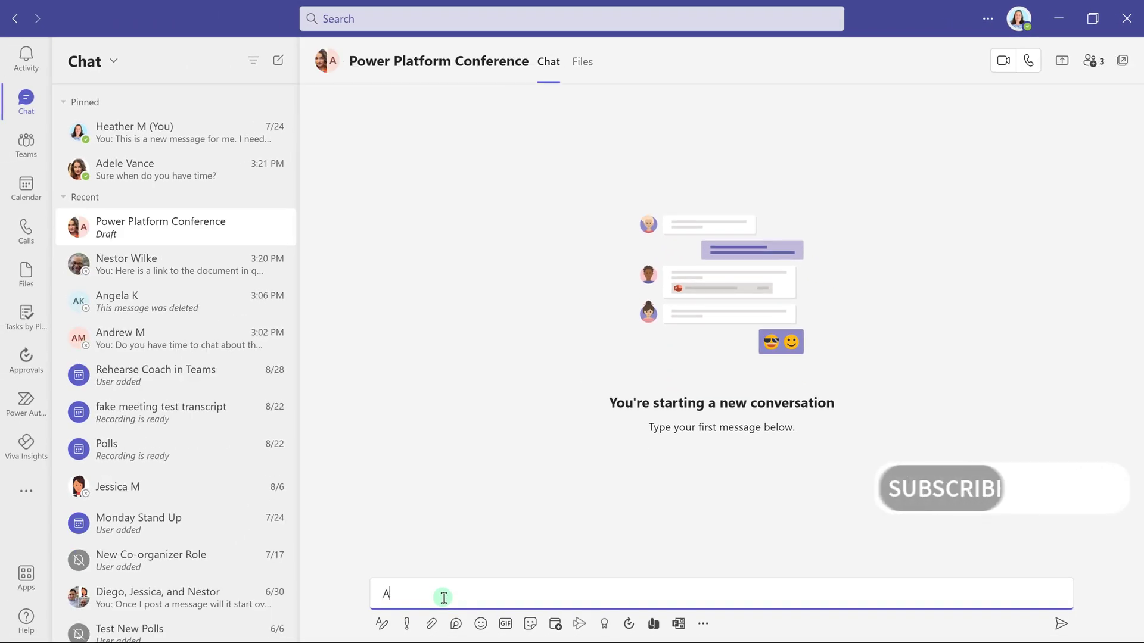
text(dding An)
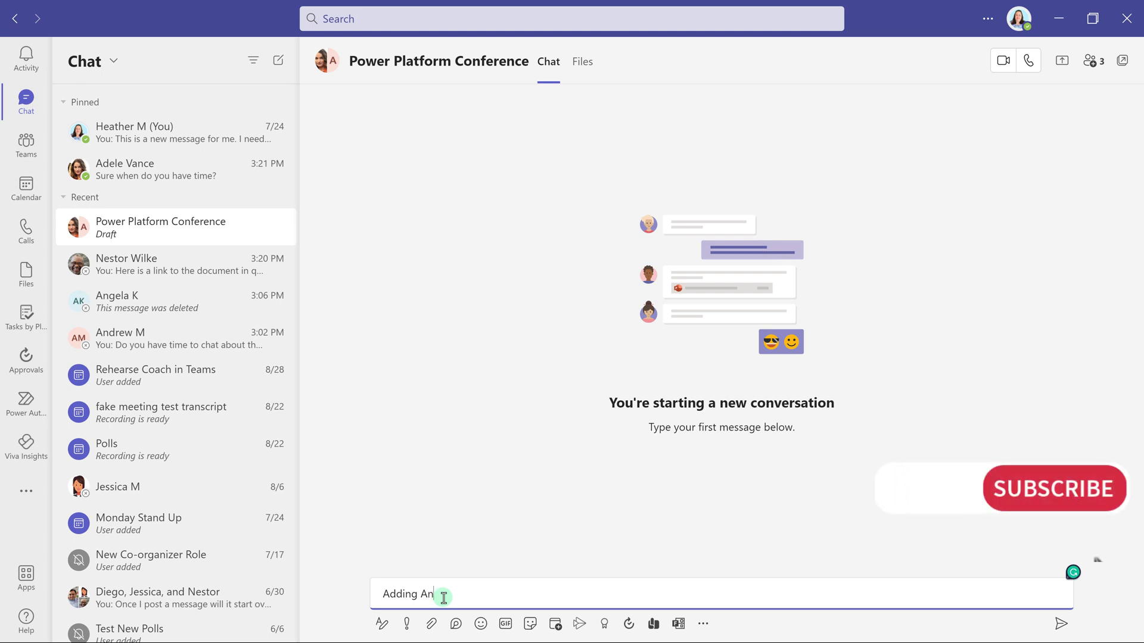
text(drew to the chat)
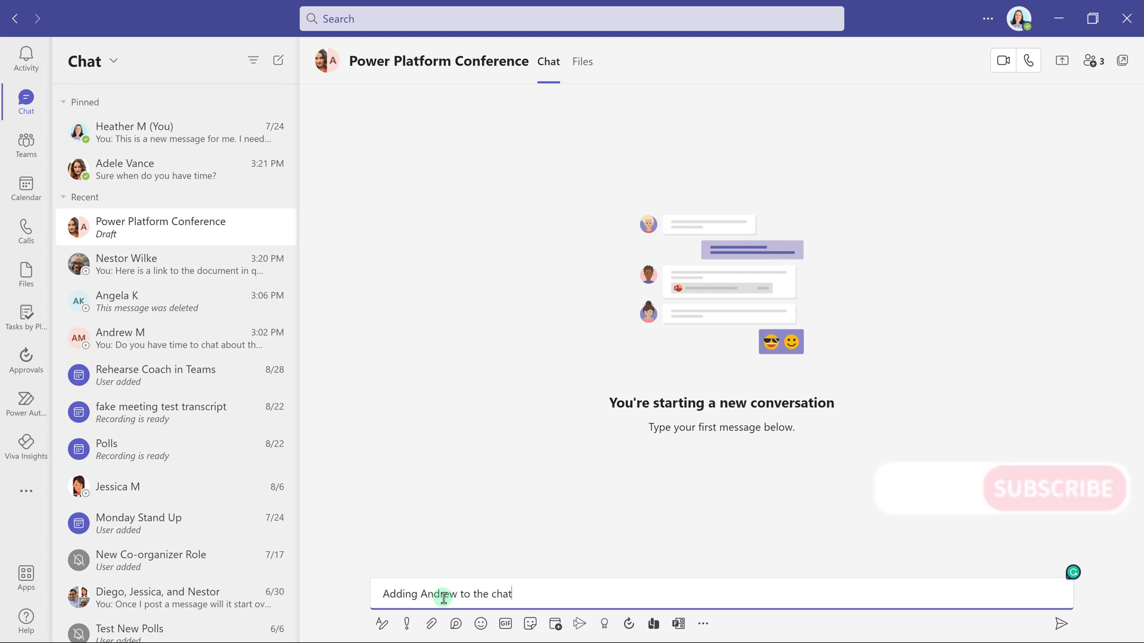
text(. Shall we scheduhle a meeting)
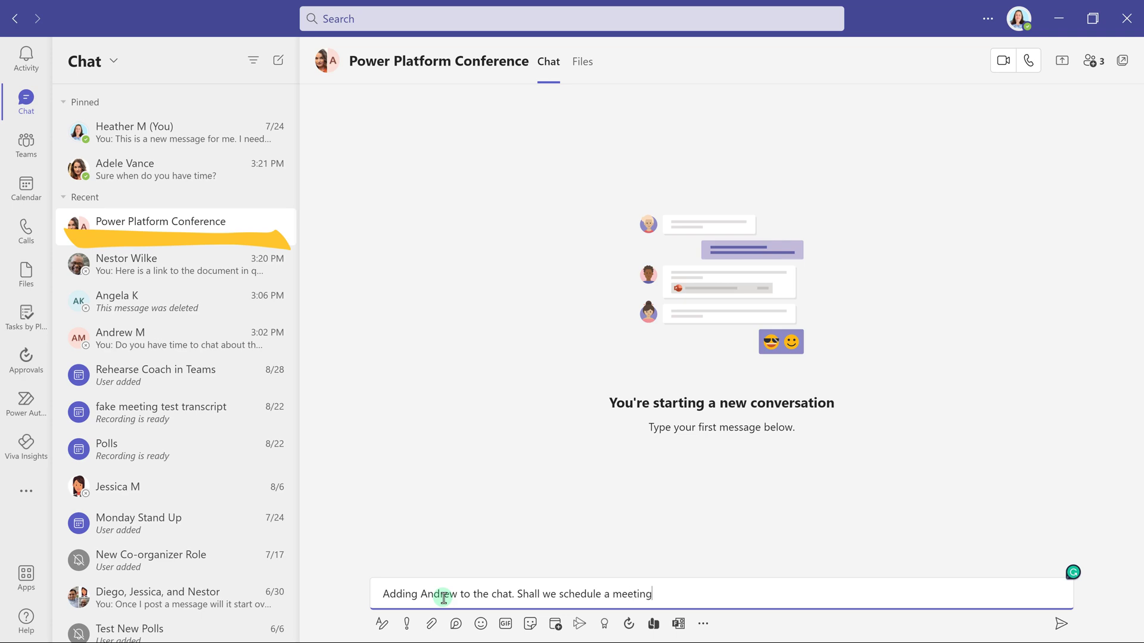
key(Return)
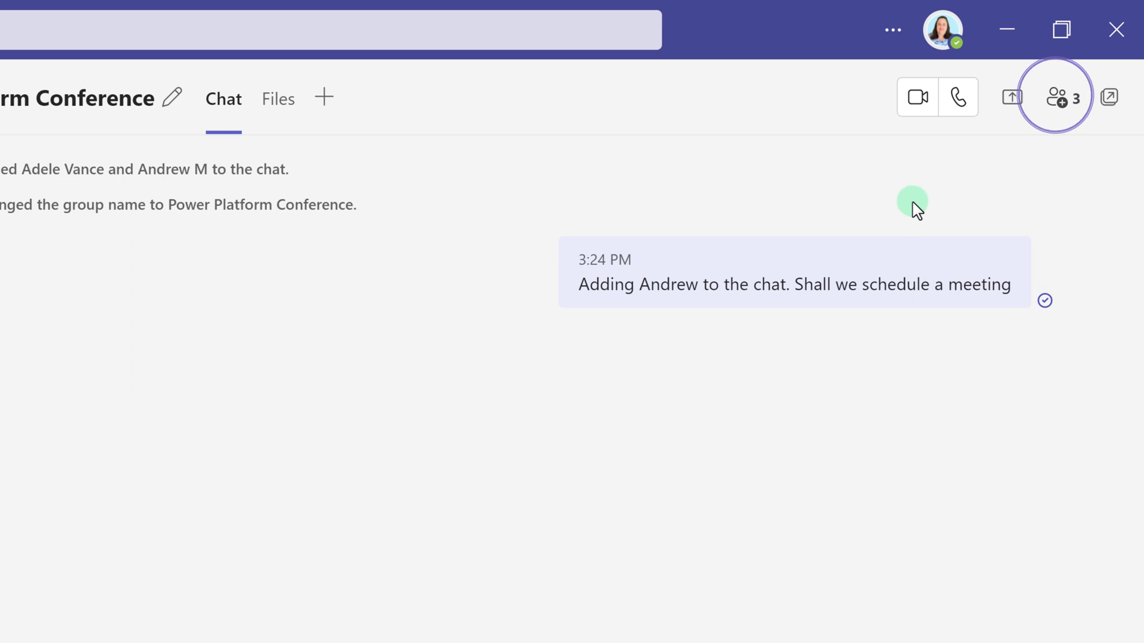
click(1062, 116)
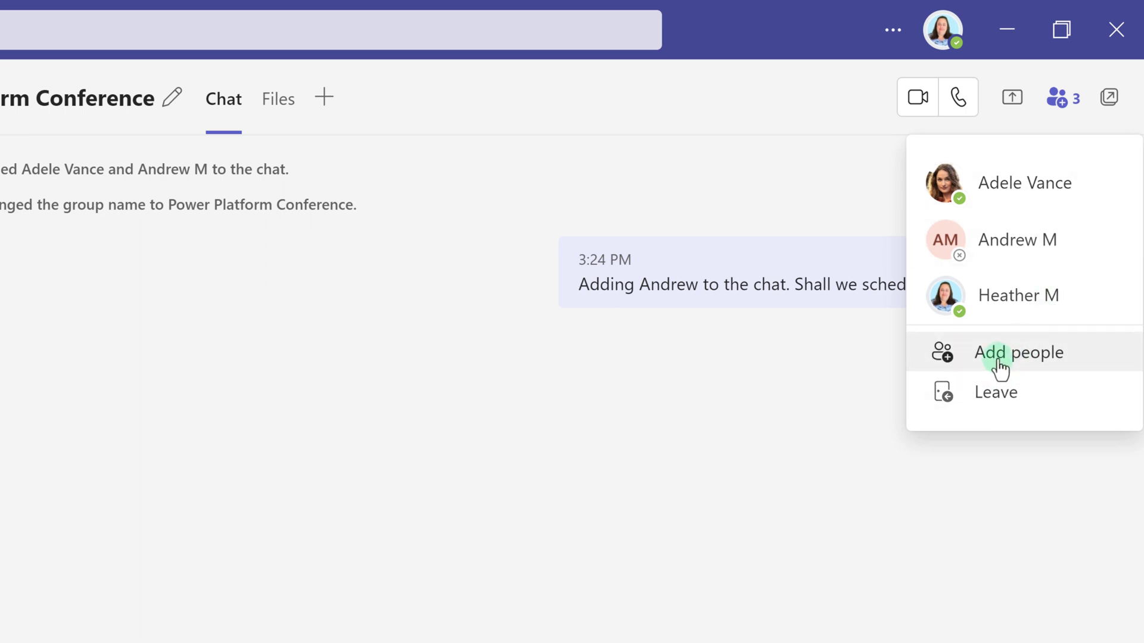
Add Nestor Wilke to Power Platform Conference with all chat history included.
click(999, 368)
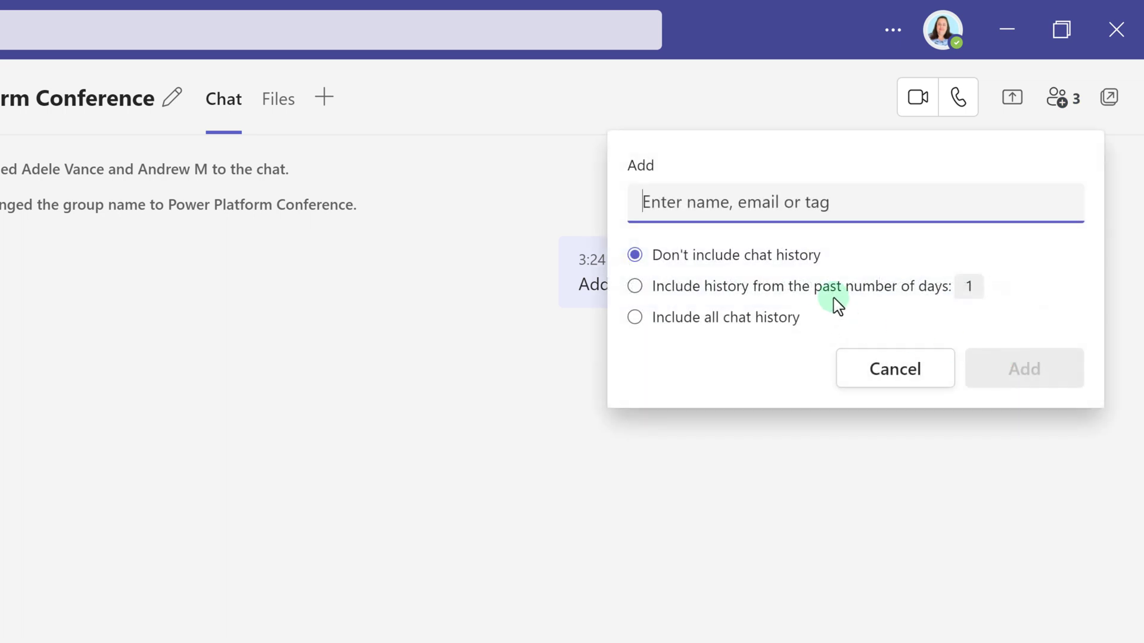
text(nes)
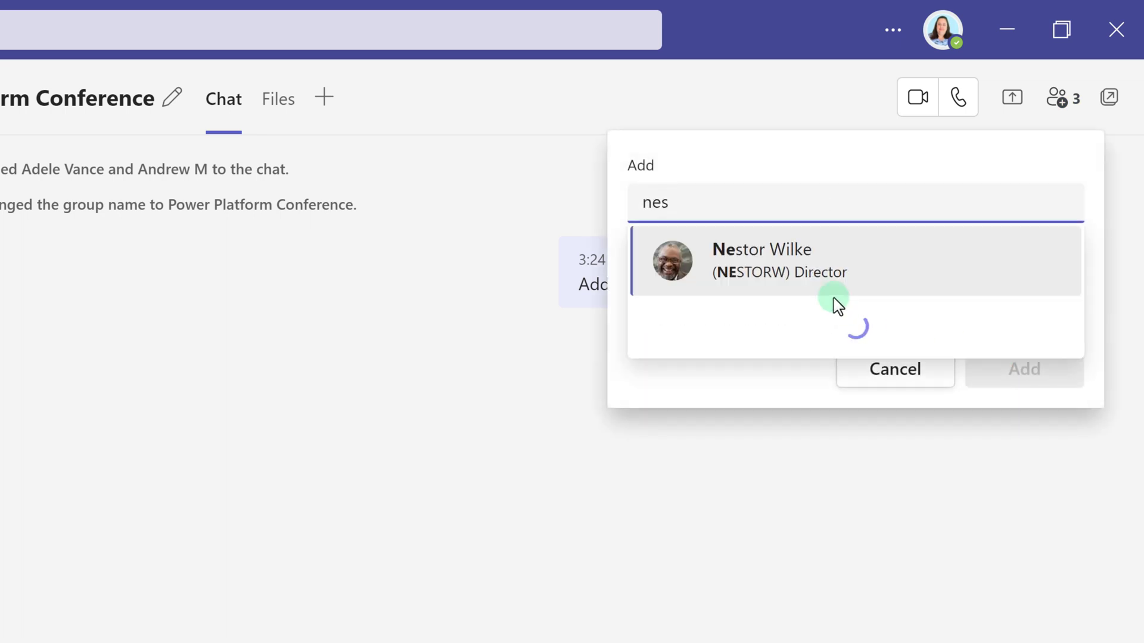
click(792, 286)
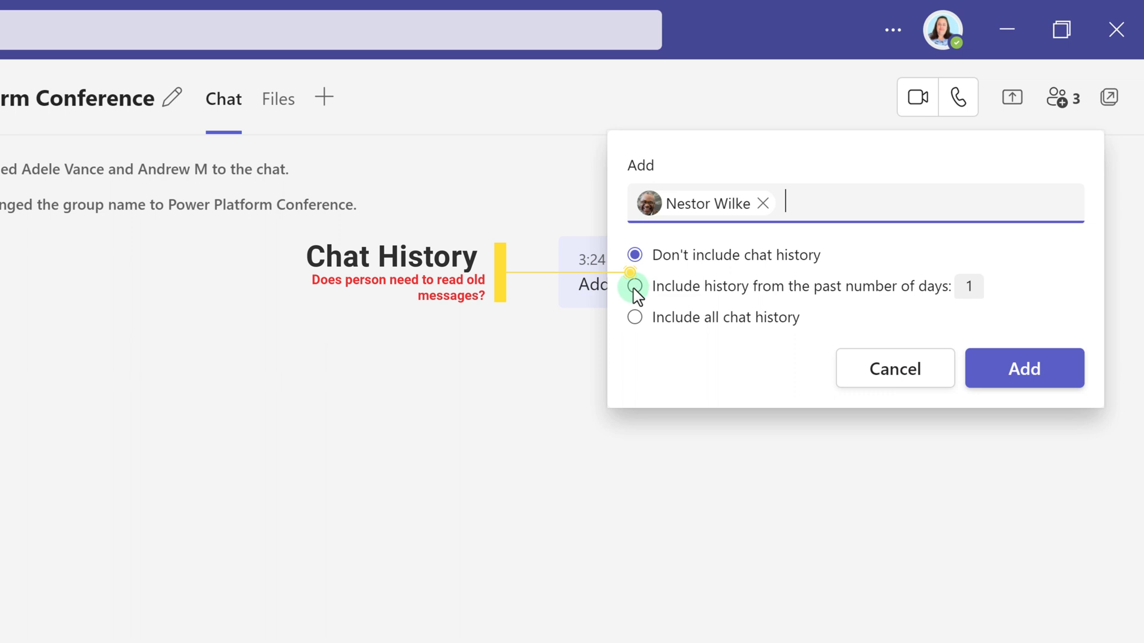
click(636, 287)
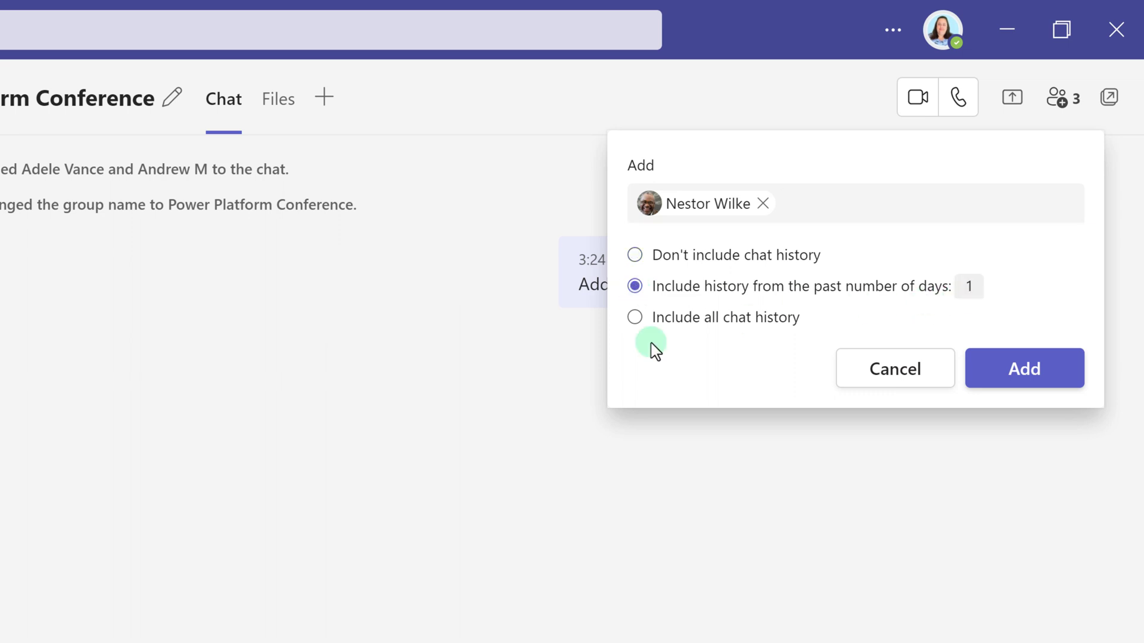
click(635, 318)
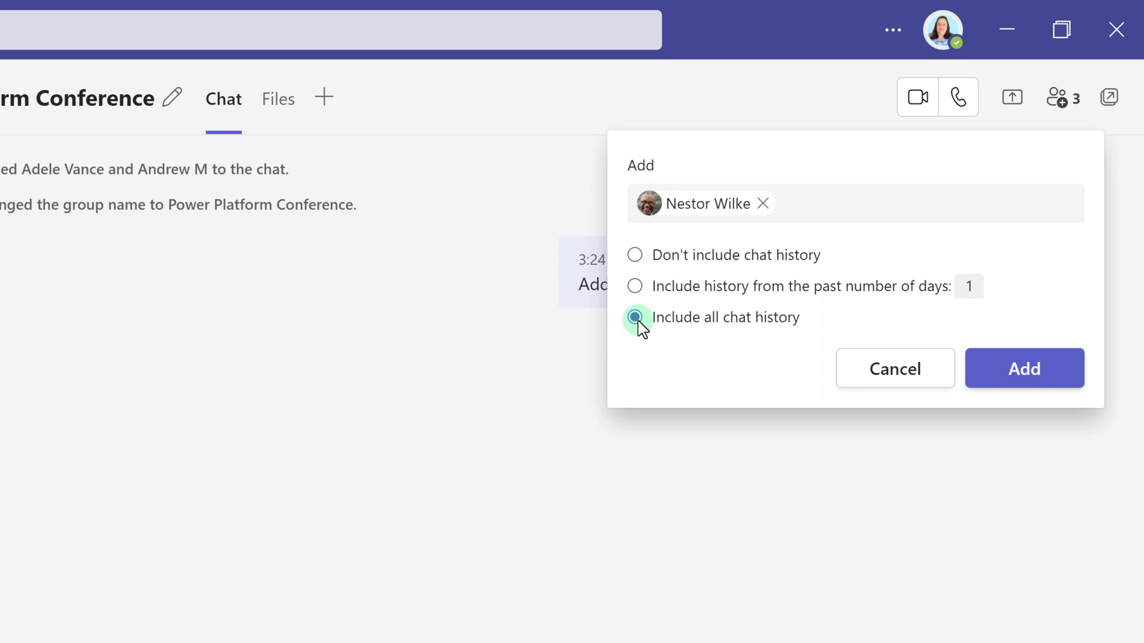
click(994, 380)
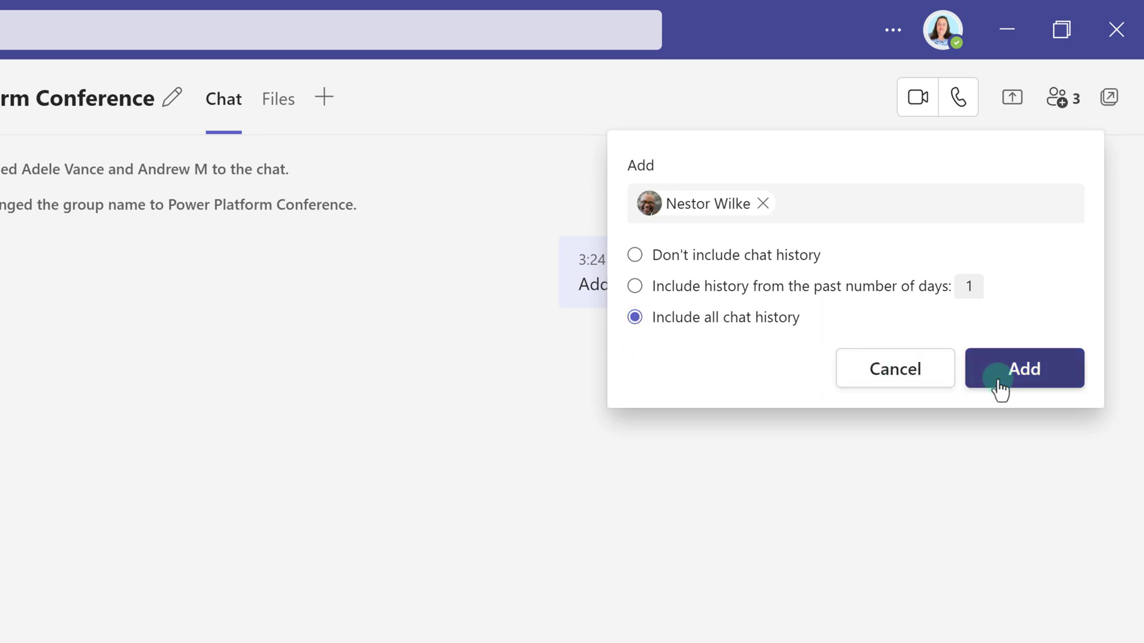
click(1028, 382)
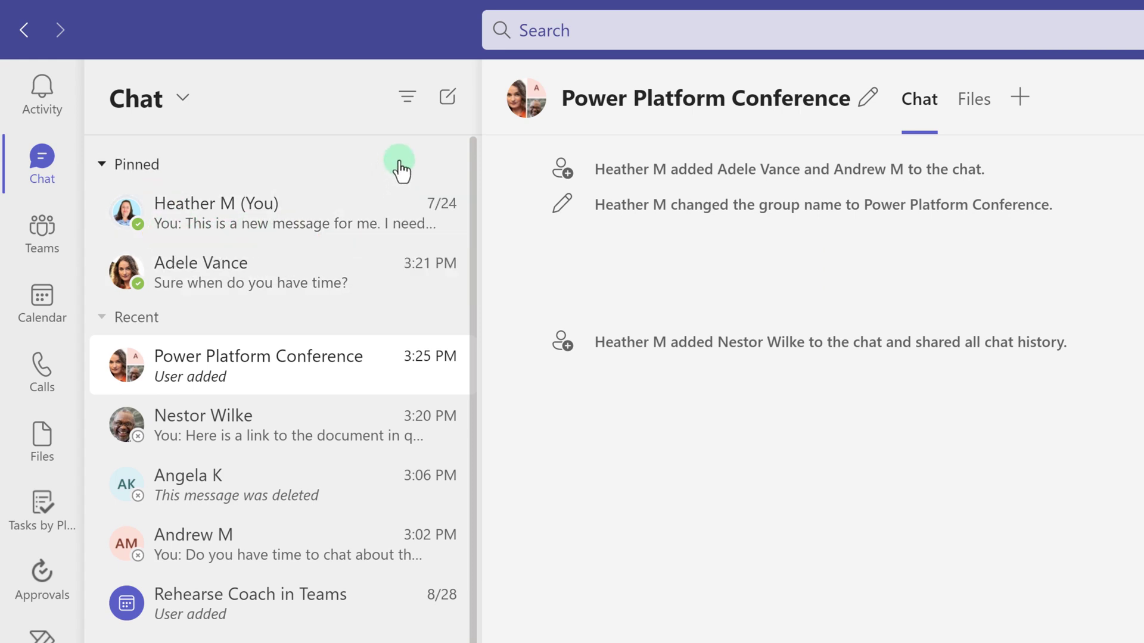
Start a blank new chat from the compose icon above the chat list.
click(448, 99)
text(heat)
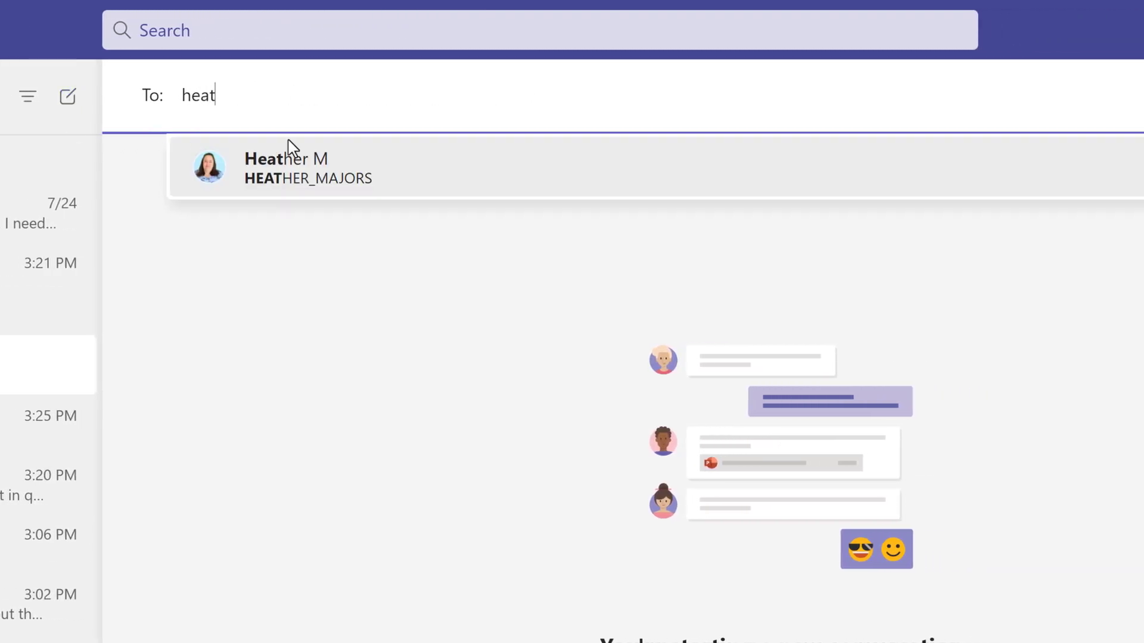
Select Heather M's own name to open her self-chat with saved notes and links.
click(284, 167)
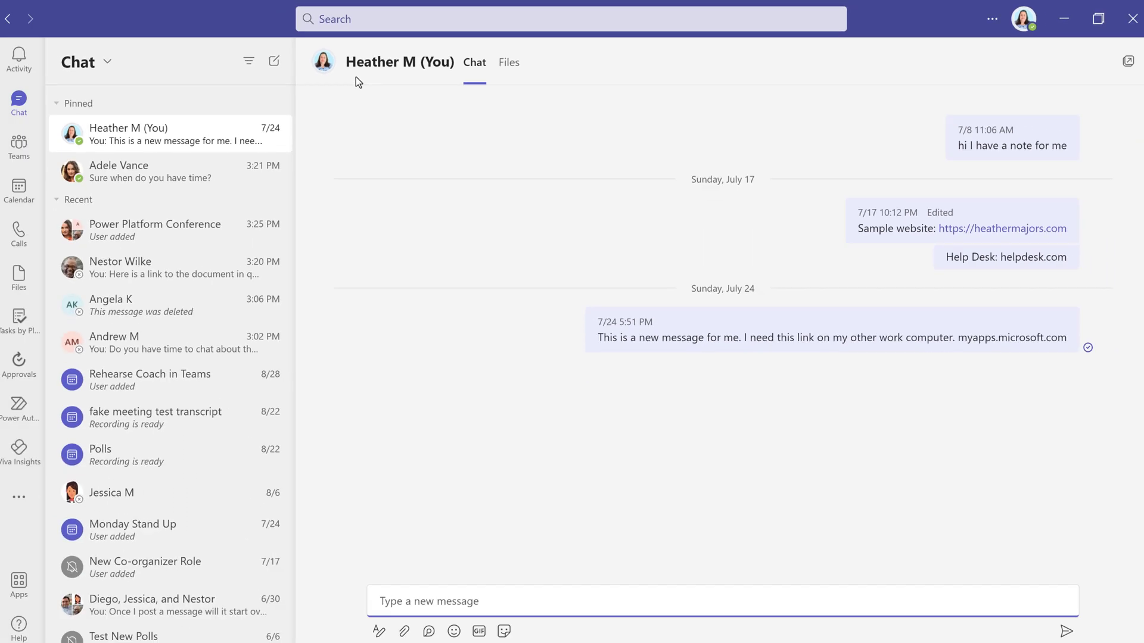